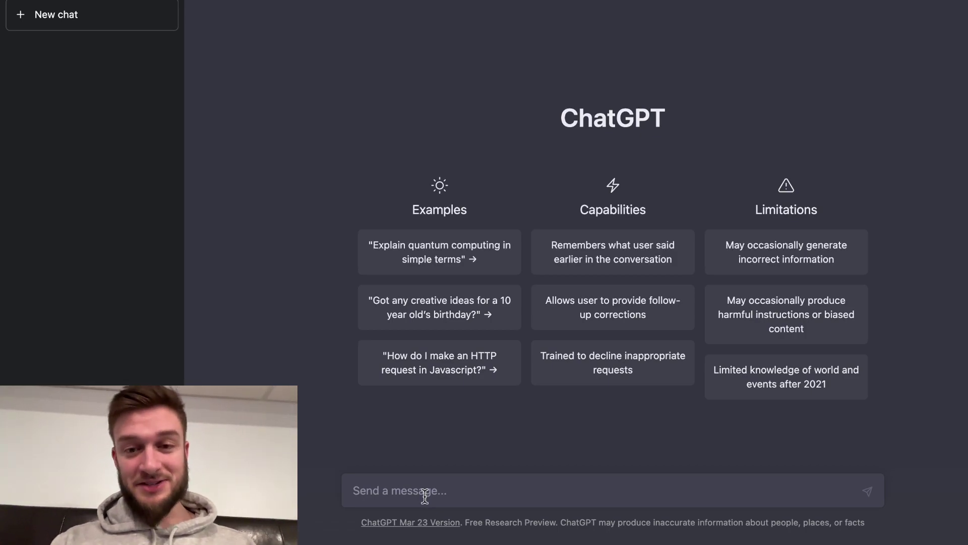
Send the prompt 'give me 10 video ideas about chatgpt'
text(give me 10 video ideas about chatgpt)
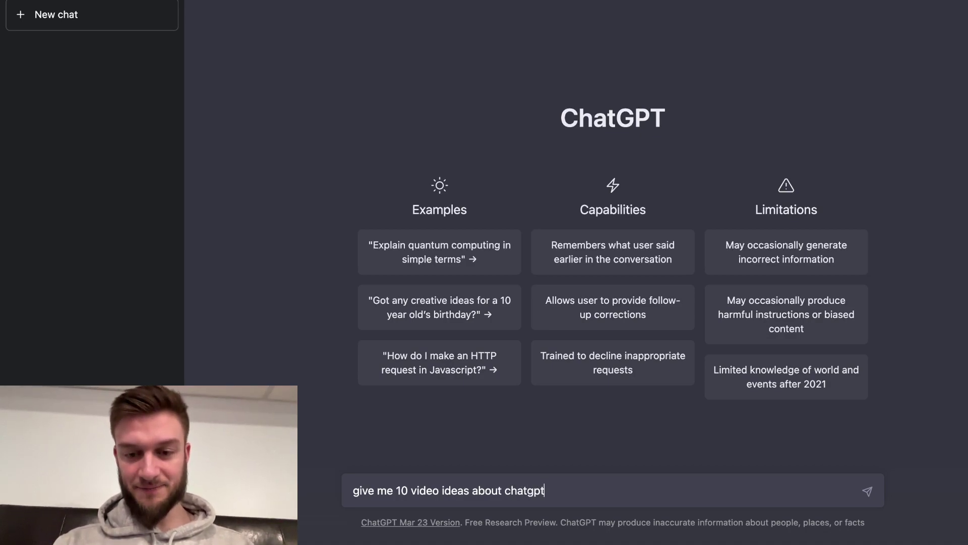
key(Return)
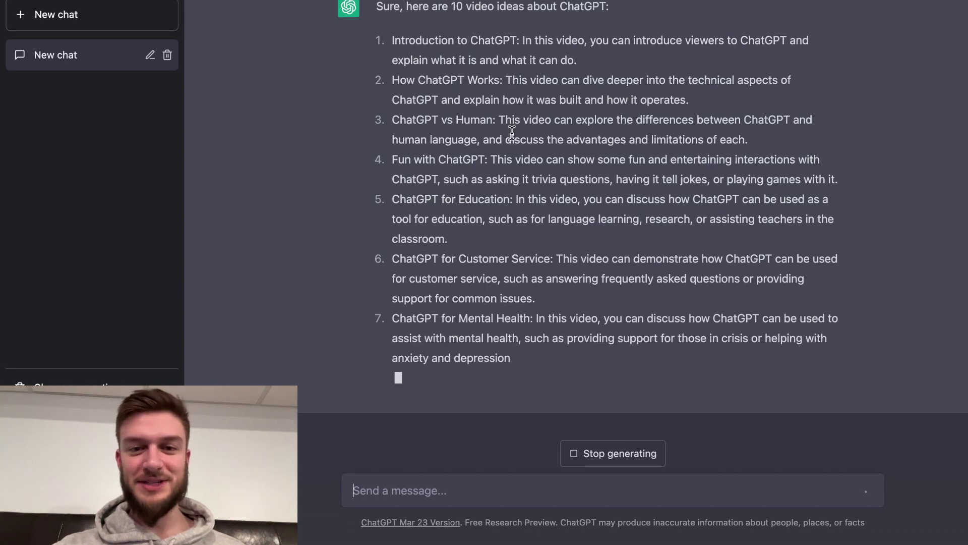
Scroll through the finished reply to review all 10 ChatGPT video ideas
scroll(459, 83, up, 3)
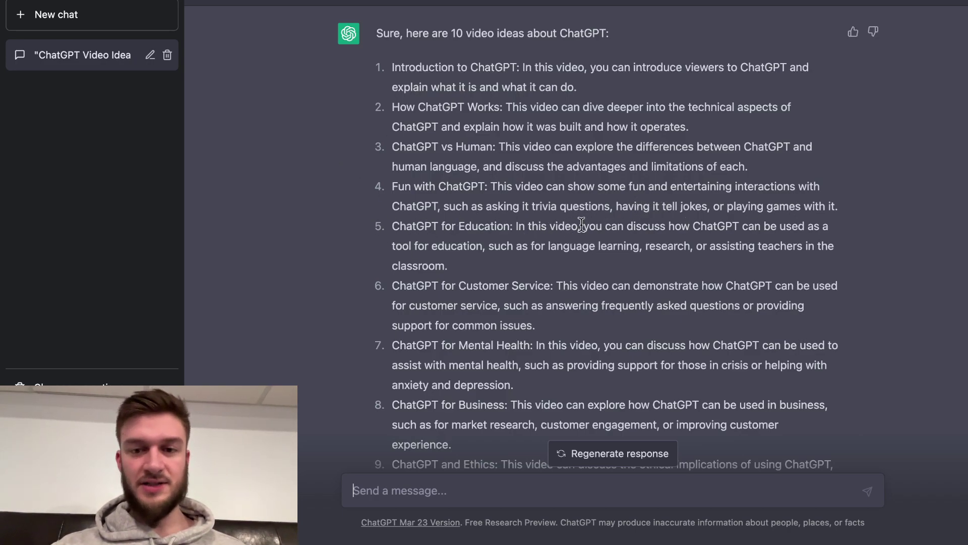
scroll(828, 224, down, 4)
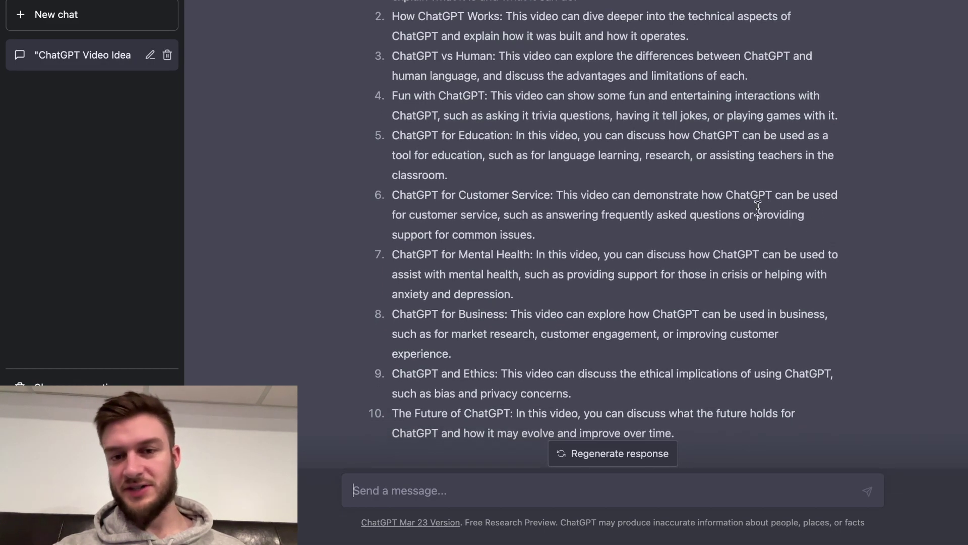
scroll(623, 208, down, 1)
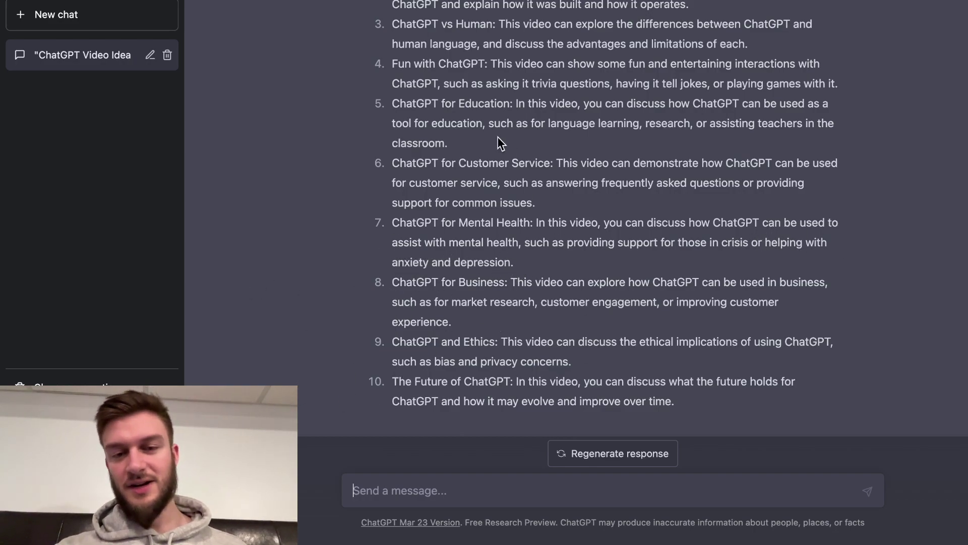
scroll(498, 138, up, 5)
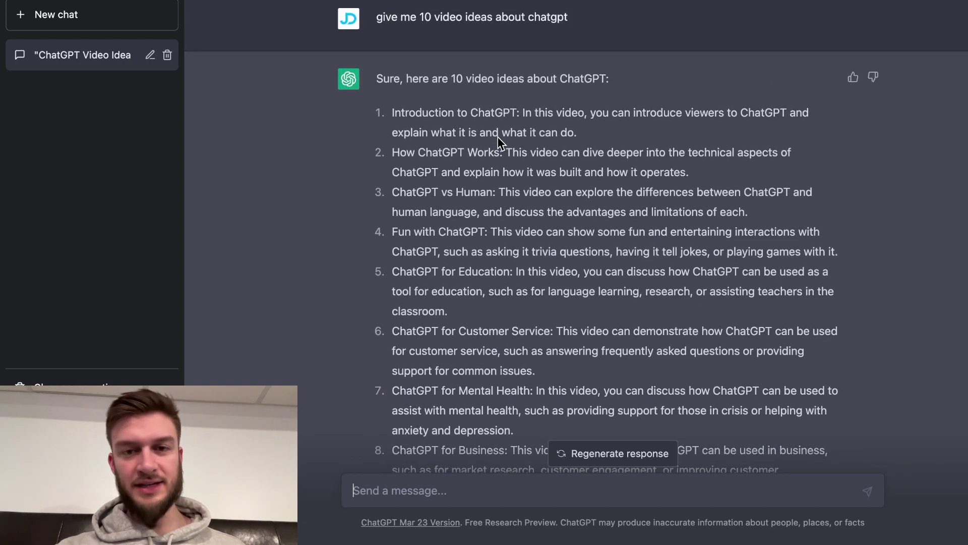
scroll(498, 137, down, 1)
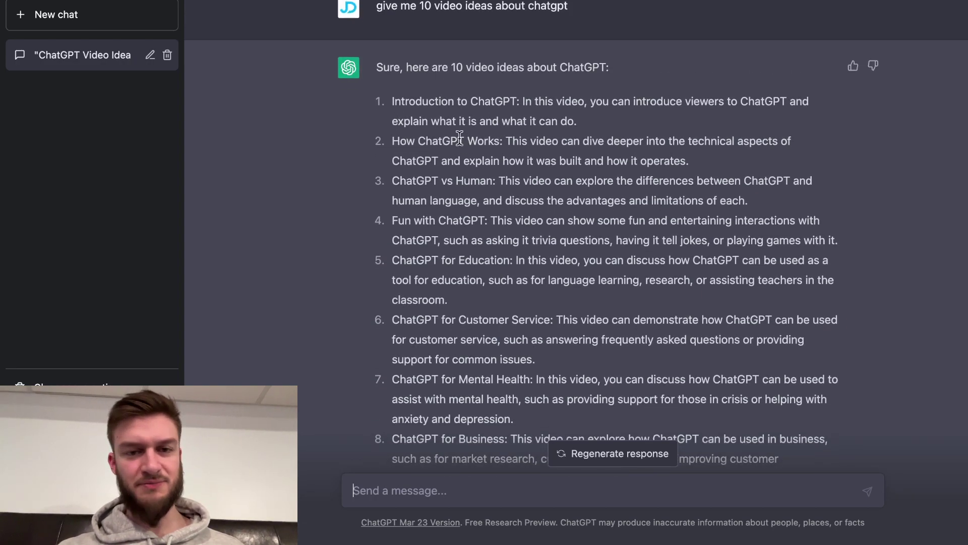
scroll(390, 438, down, 5)
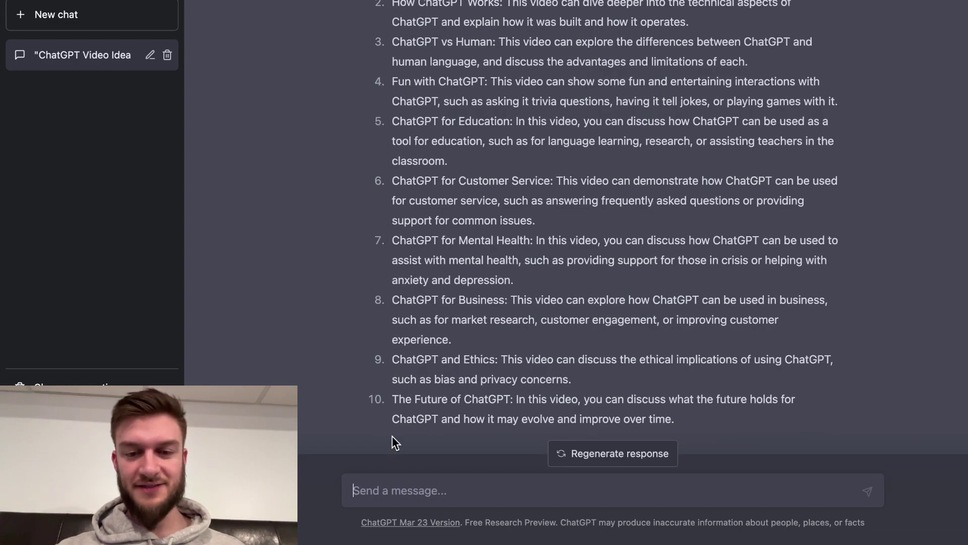
scroll(446, 247, up, 5)
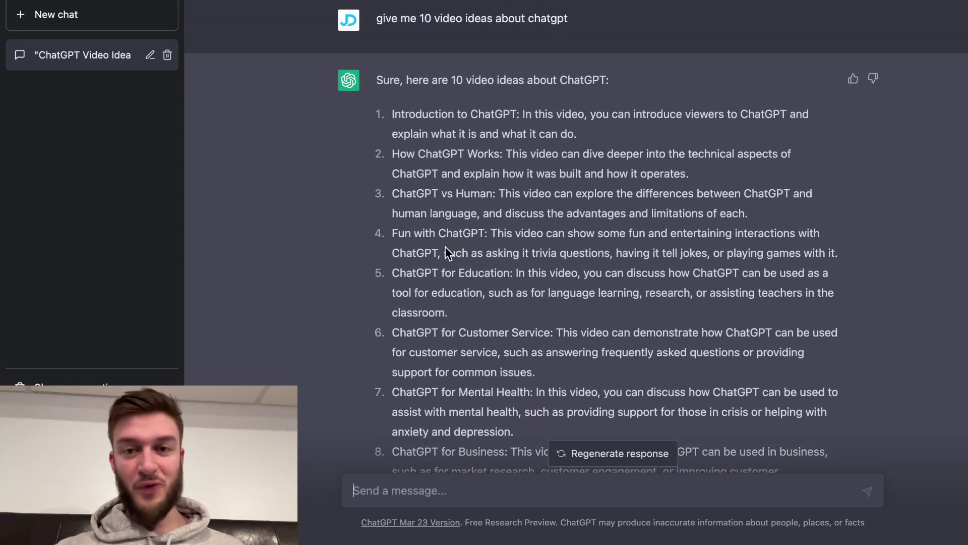
scroll(446, 246, down, 1)
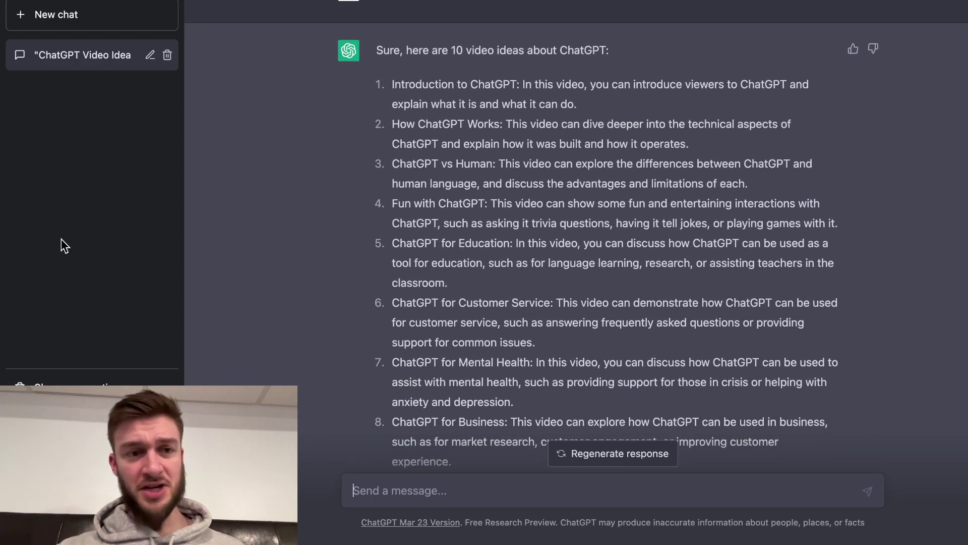
In a new chat, send 'give me 10 youtube video ideas about squats'
click(65, 23)
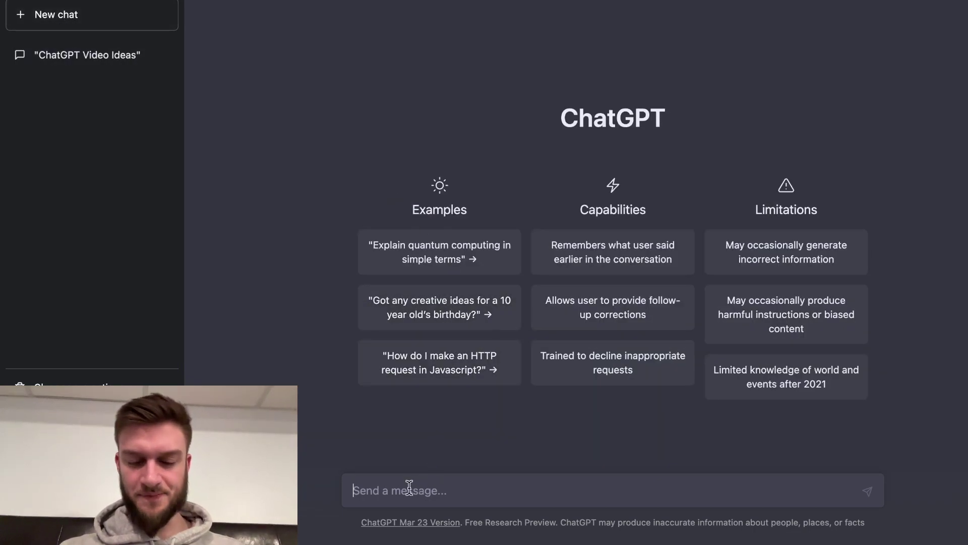
text(give me 10 youtube video ideas)
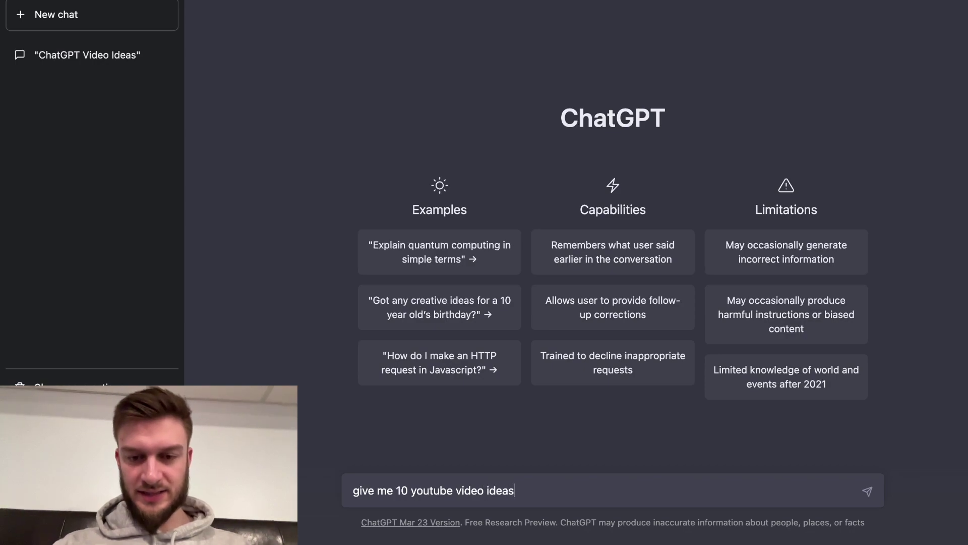
text( about)
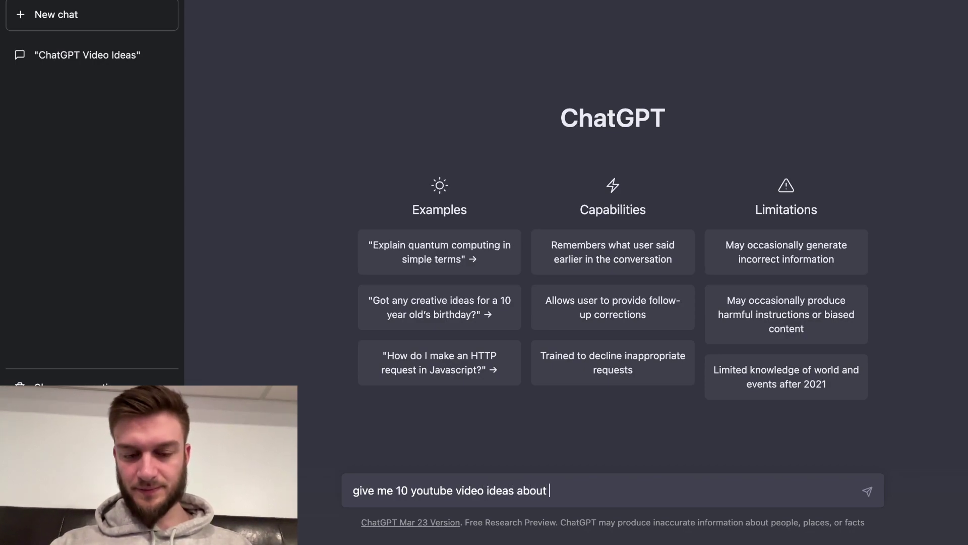
text( squats)
key(Return)
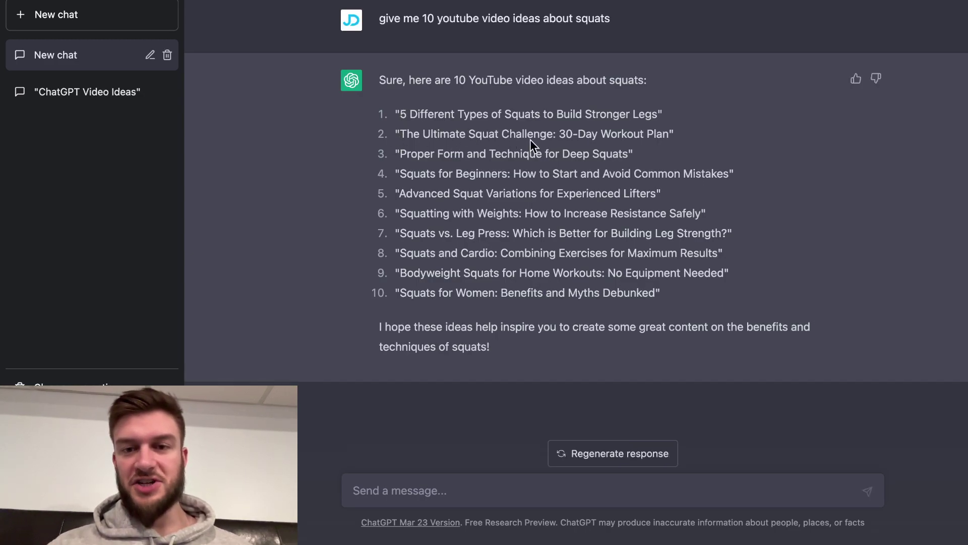
Highlight the 30-Day Workout Plan in idea 2 and the idea 3 title while discussing them
drag(676, 134, 560, 137)
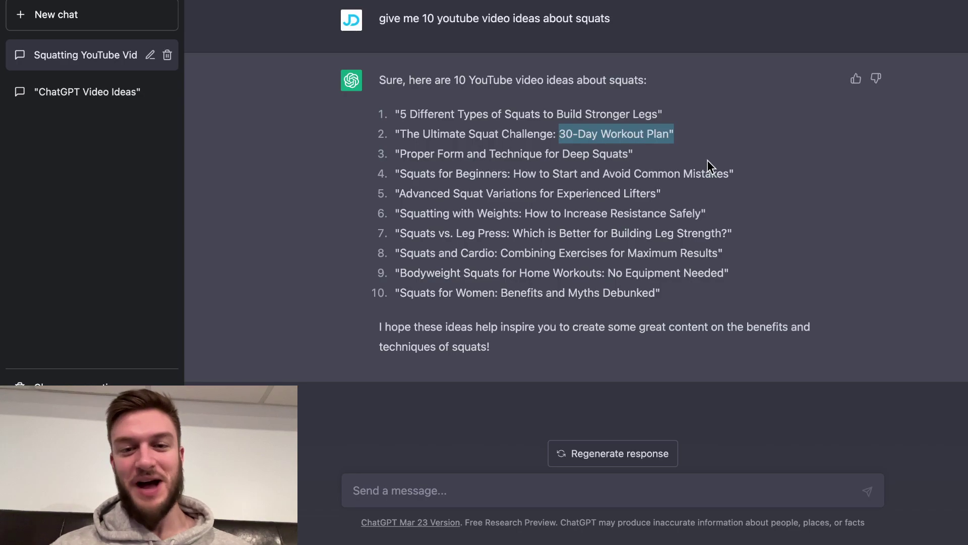
click(675, 154)
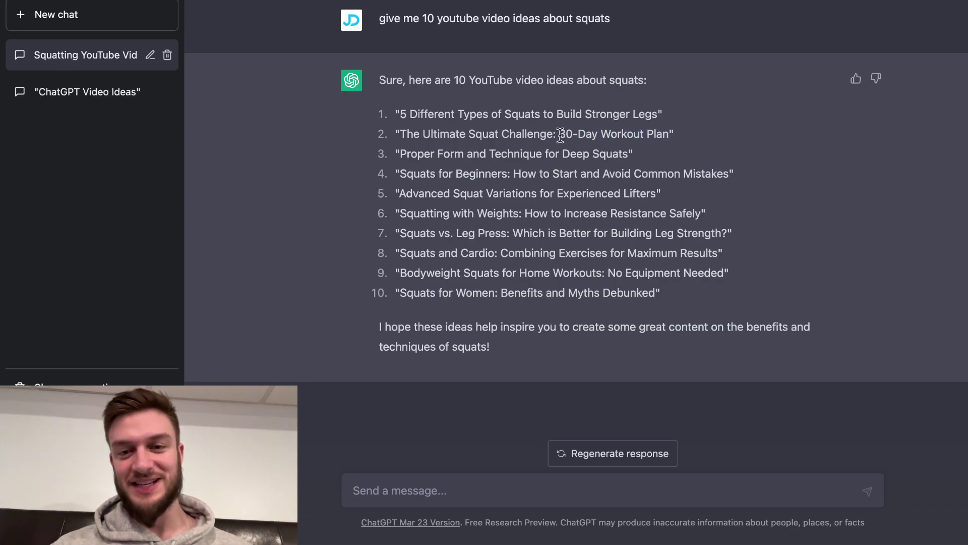
drag(561, 135, 680, 135)
drag(399, 153, 613, 161)
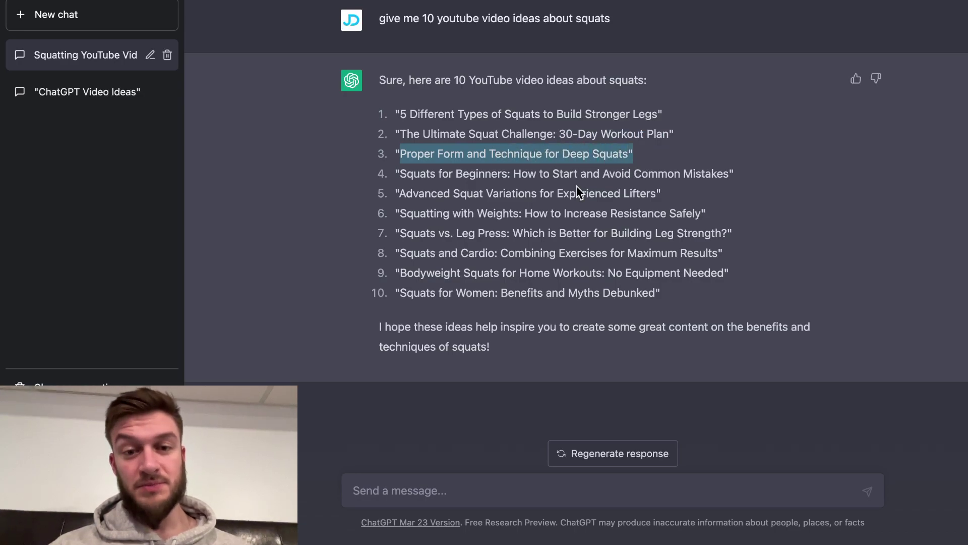
click(568, 145)
drag(562, 155, 588, 155)
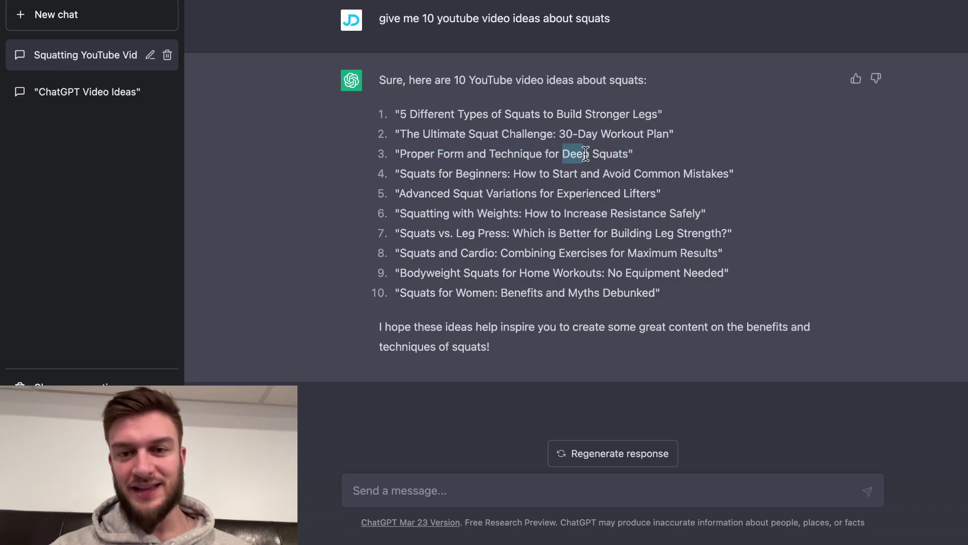
click(432, 187)
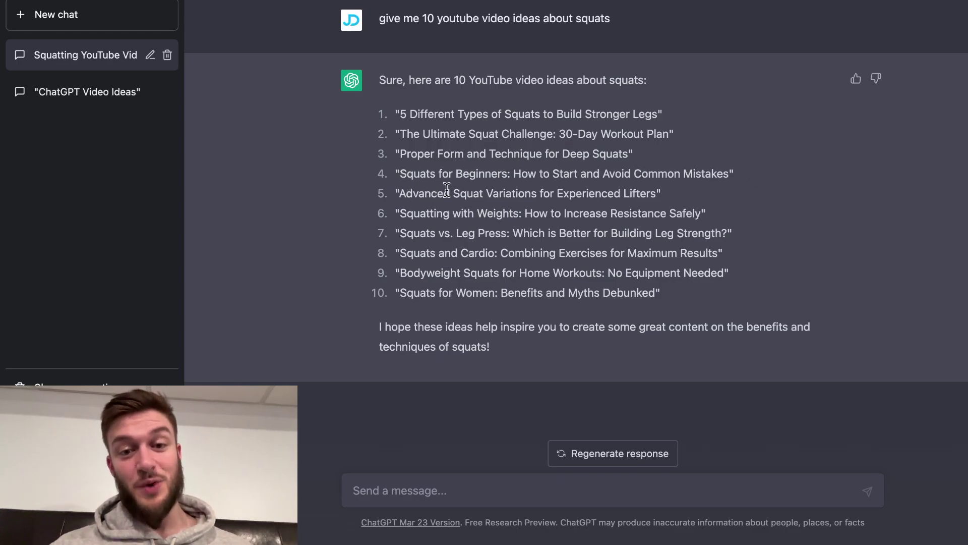
Highlight squat ideas 5, 7, 8, 9 and 10 in turn, then open a fresh empty chat
drag(668, 183, 387, 197)
click(391, 209)
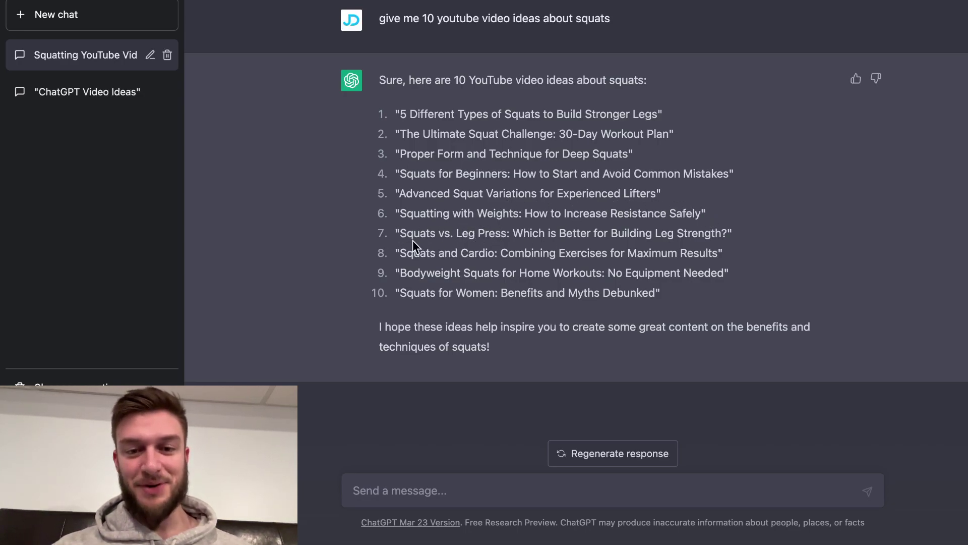
drag(397, 234, 507, 234)
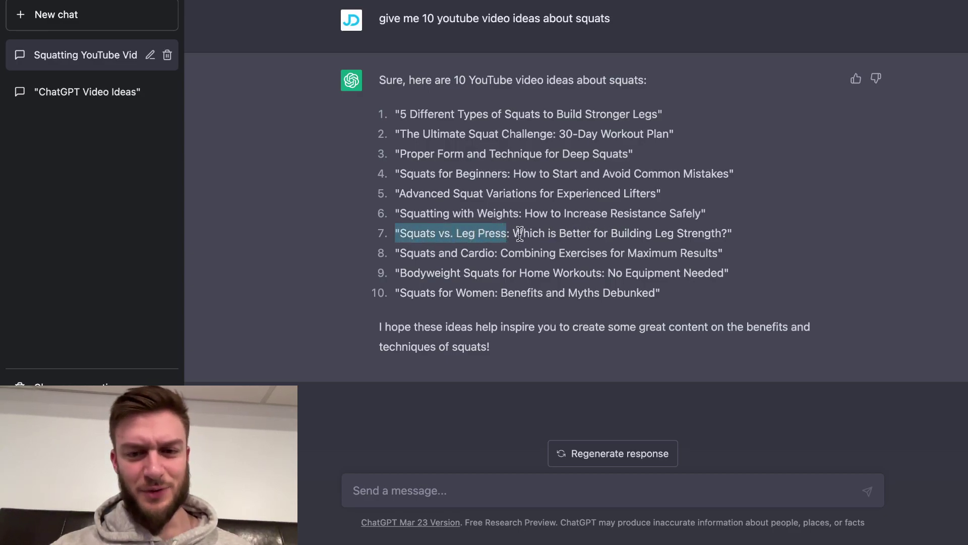
click(416, 244)
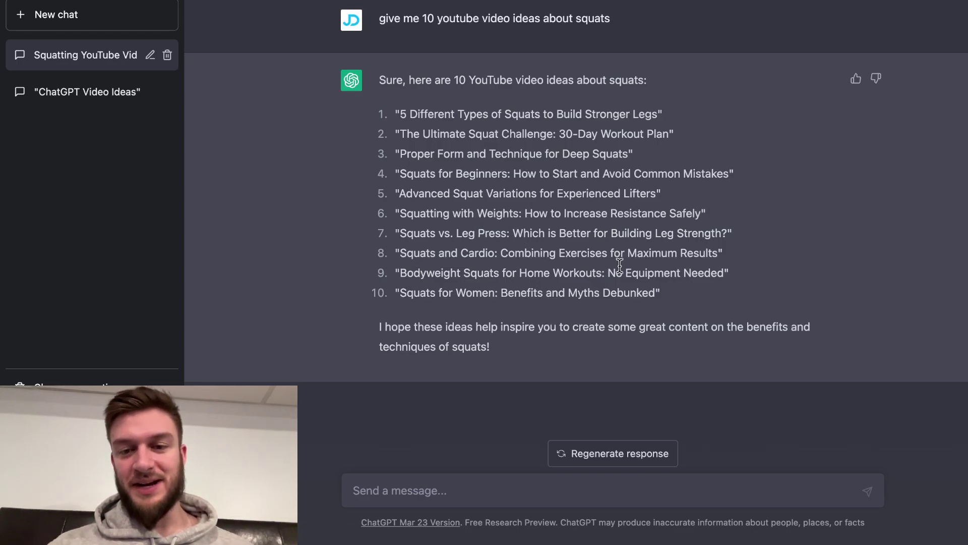
mouse_move(396, 273)
mouse_down()
mouse_move(417, 271)
mouse_move(392, 258)
mouse_up()
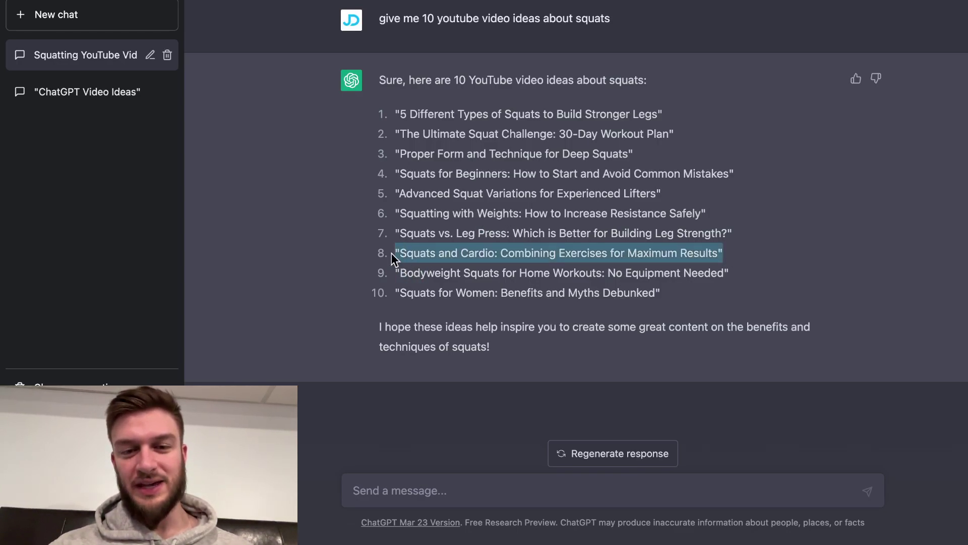
click(398, 277)
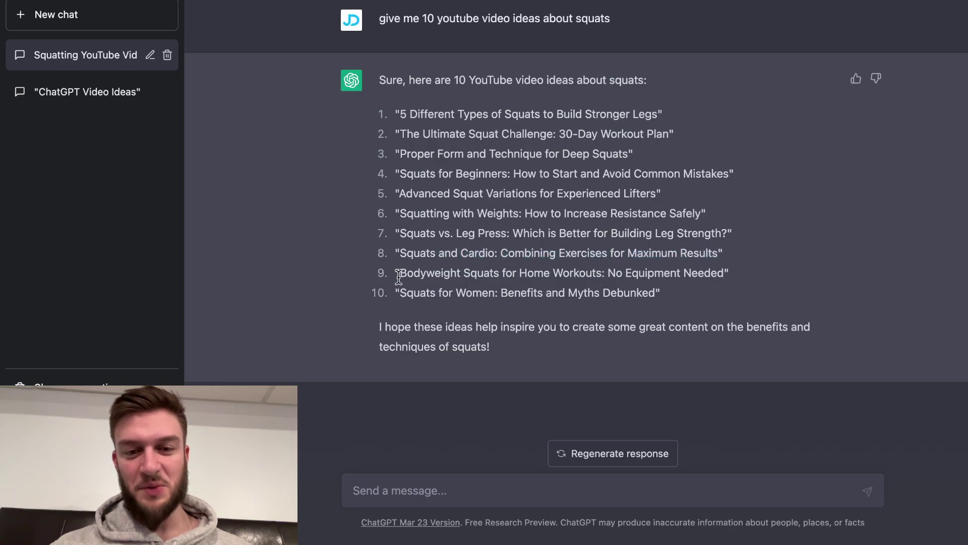
drag(396, 275, 730, 262)
click(728, 275)
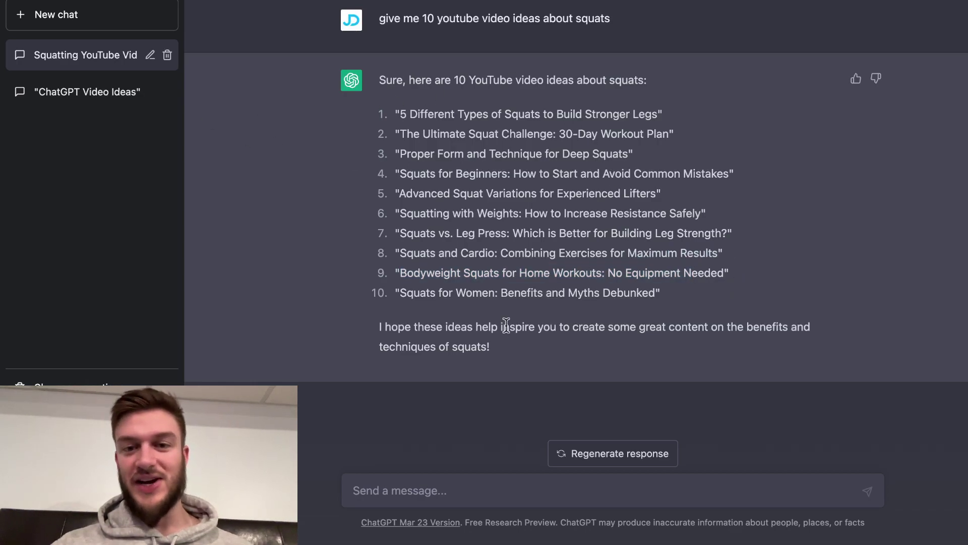
drag(400, 298, 698, 307)
click(688, 311)
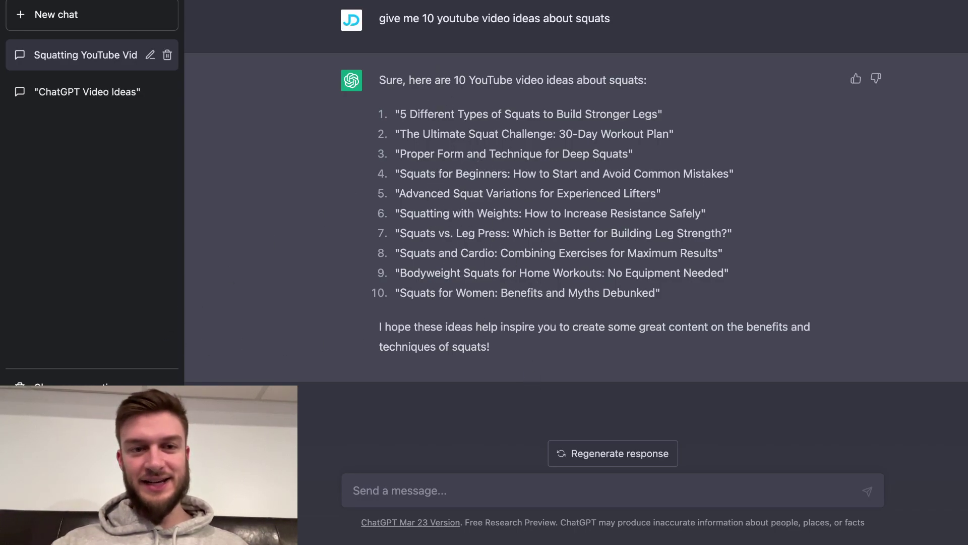
click(73, 25)
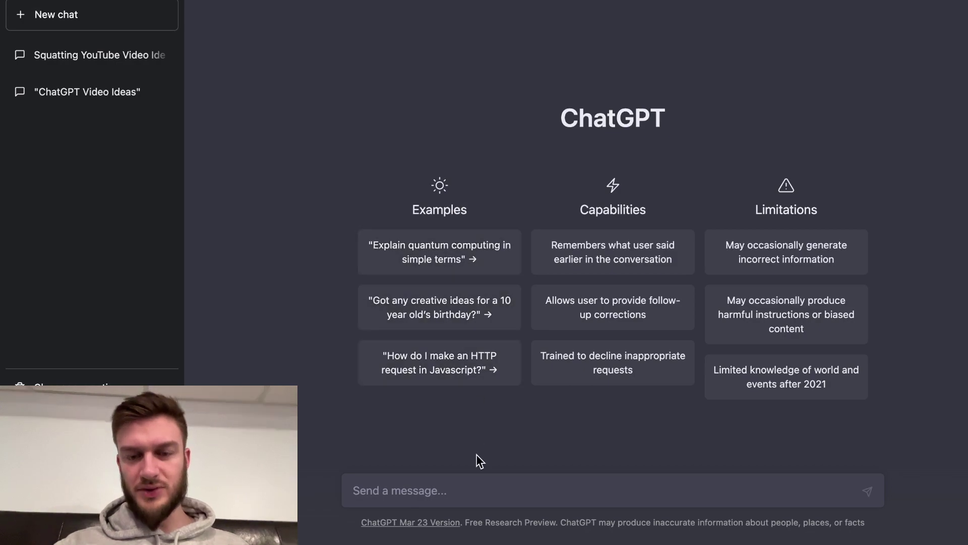
Send 'give me 10 youtube video ideas about living in Canada' in the new chat
click(465, 481)
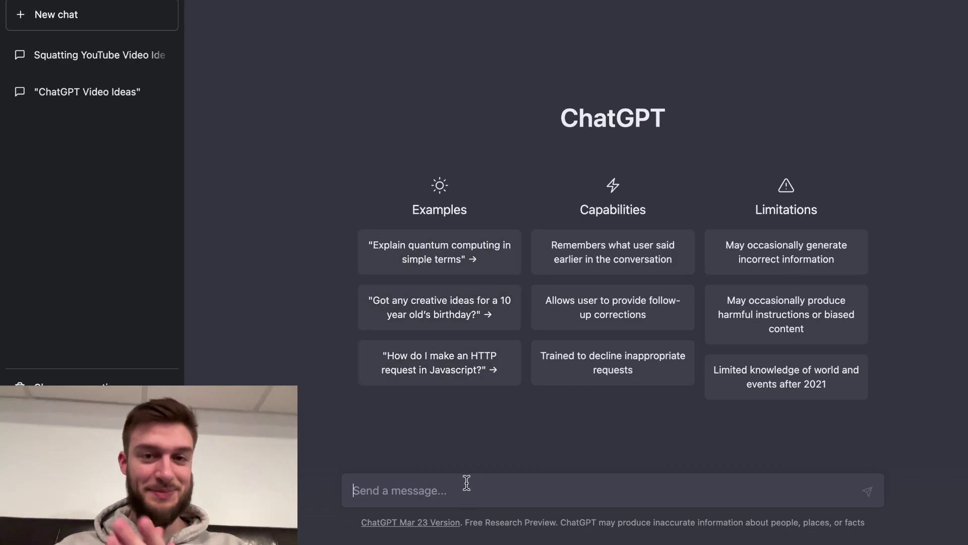
text(give me 10 youtube video)
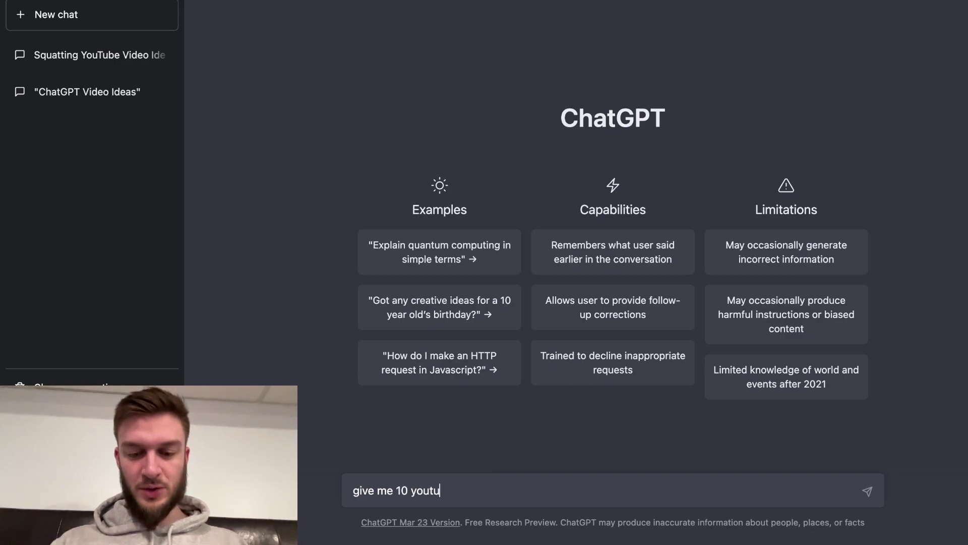
text(s a)
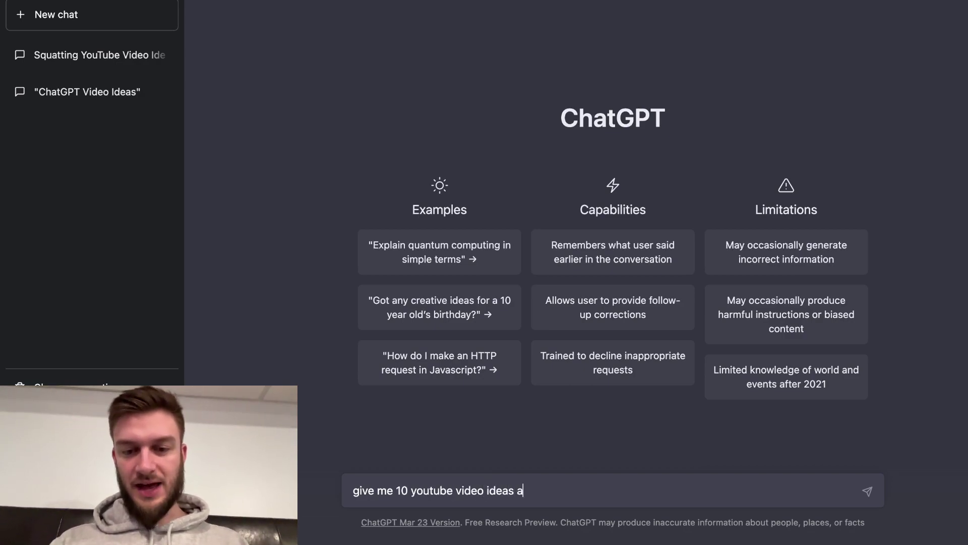
text(bout living in )
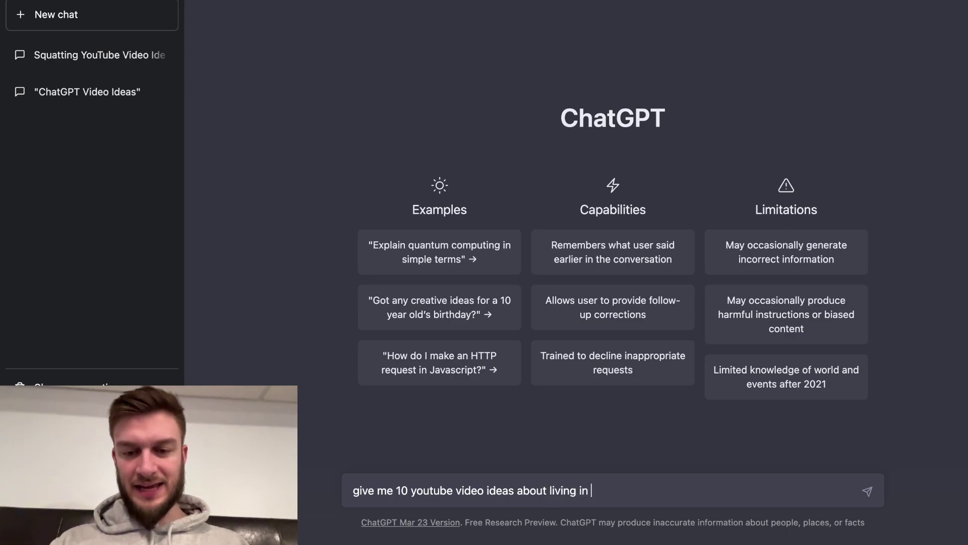
text(Canada)
key(Return)
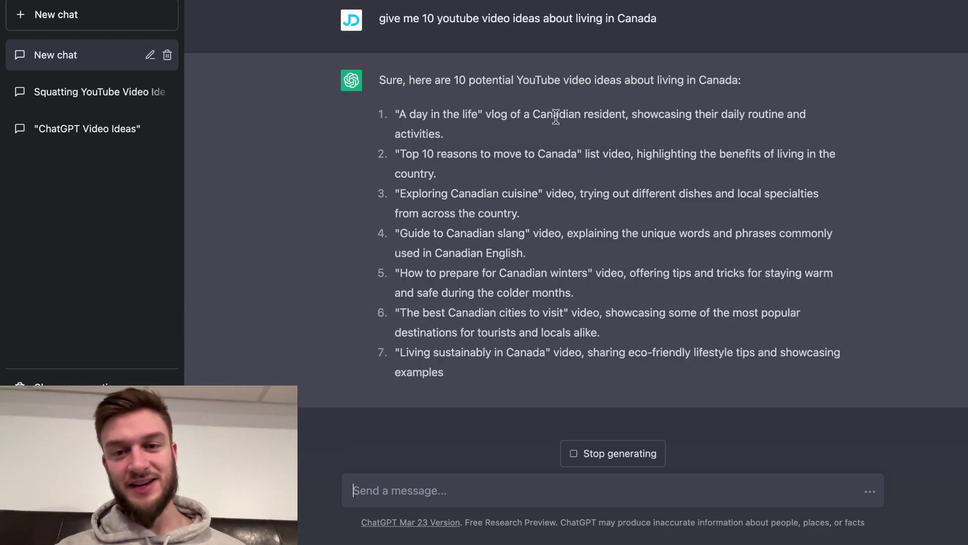
Review the Canada ideas, highlighting Exploring Canadian cuisine, and scroll down to all ten
scroll(585, 153, up, 1)
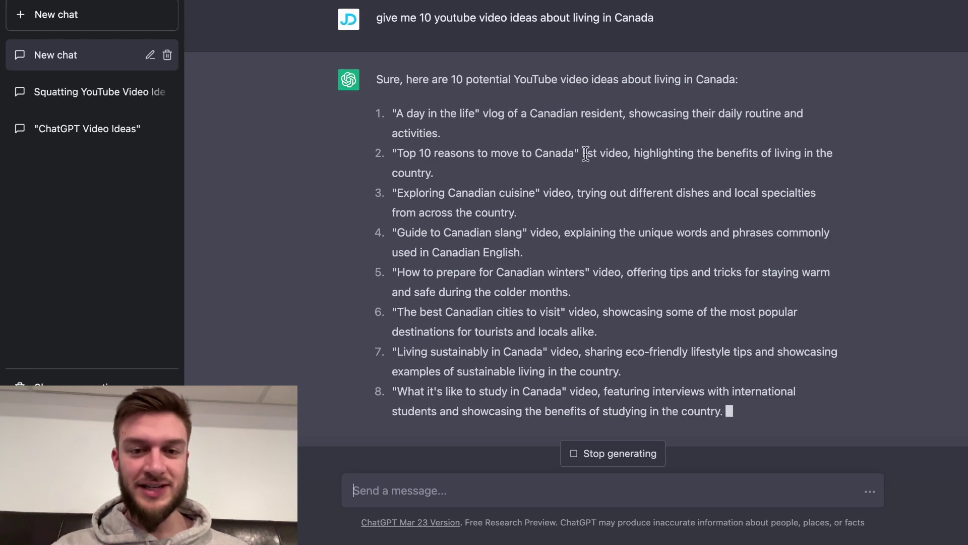
drag(389, 158, 583, 152)
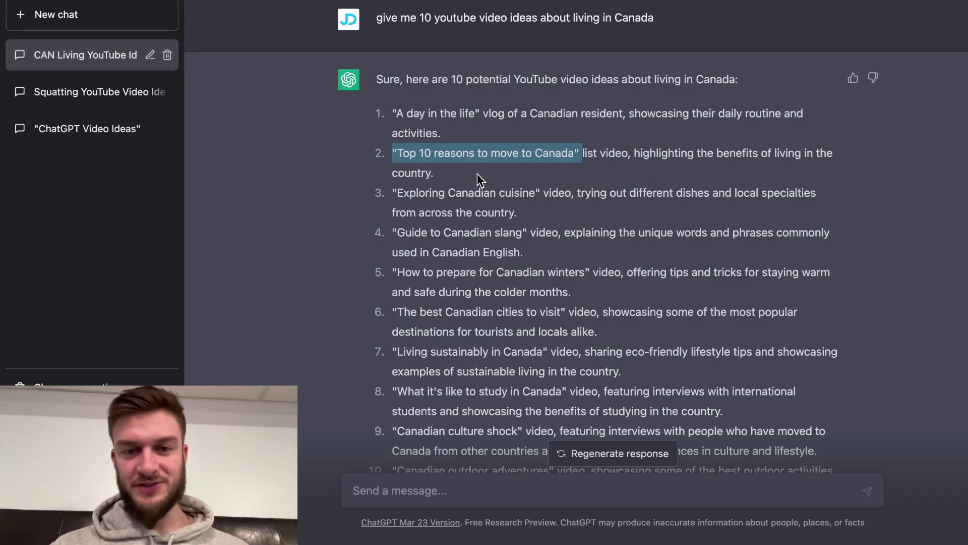
drag(386, 195, 599, 212)
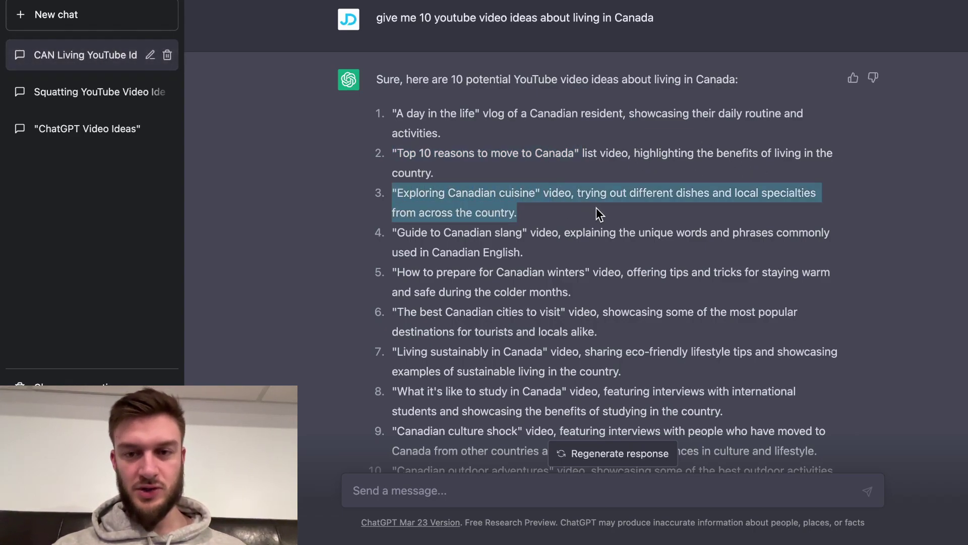
click(547, 211)
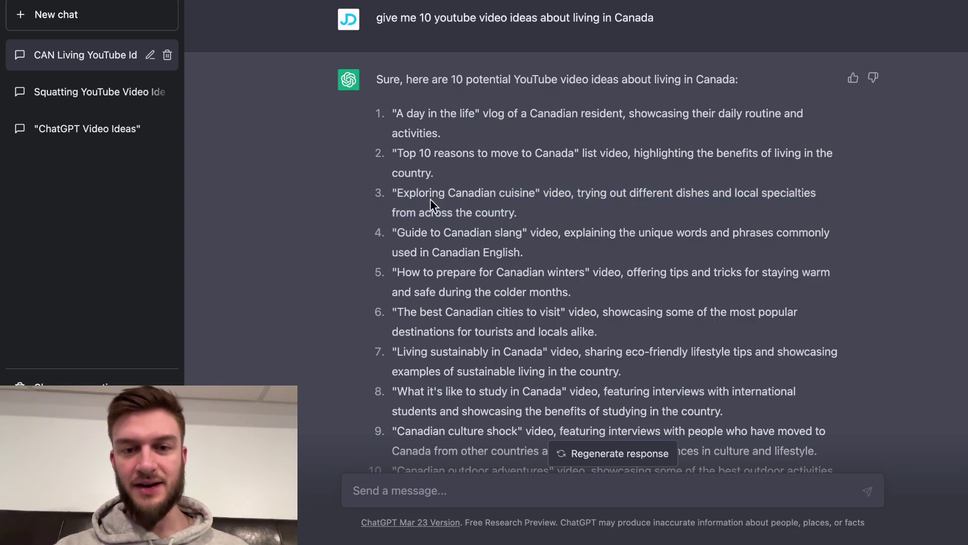
scroll(429, 212, down, 3)
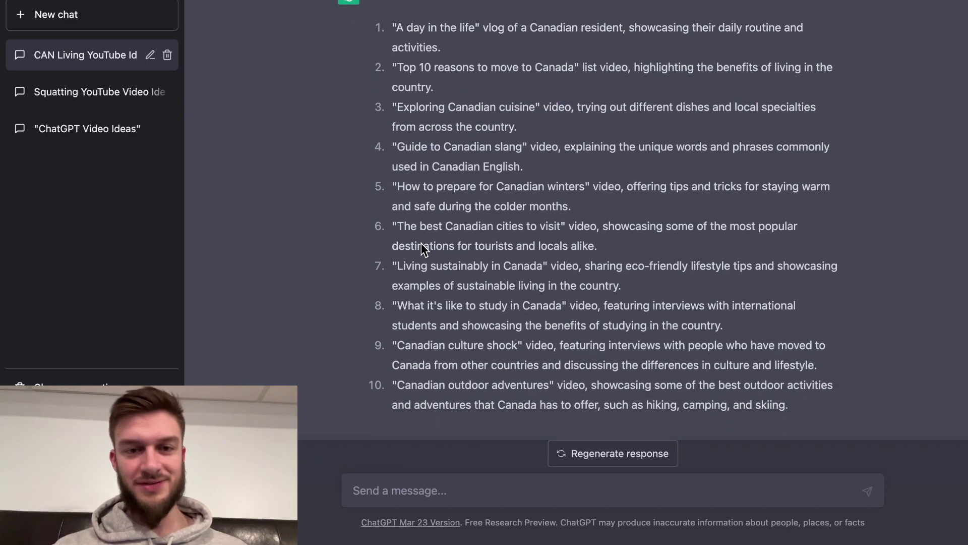